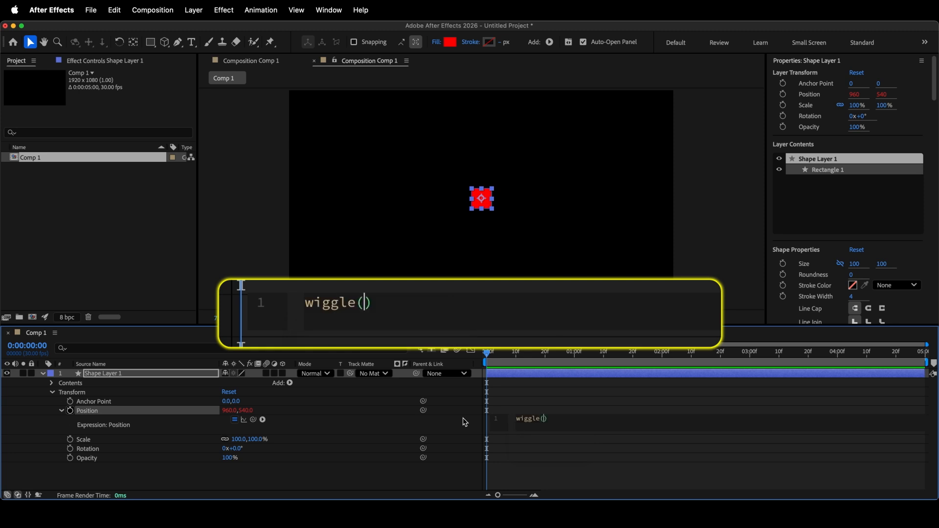
- Complete the Position expression of Shape Layer 1 as wiggle(2,50); and preview the animation
type("2,50);")
left_click(620, 397)
key("space")
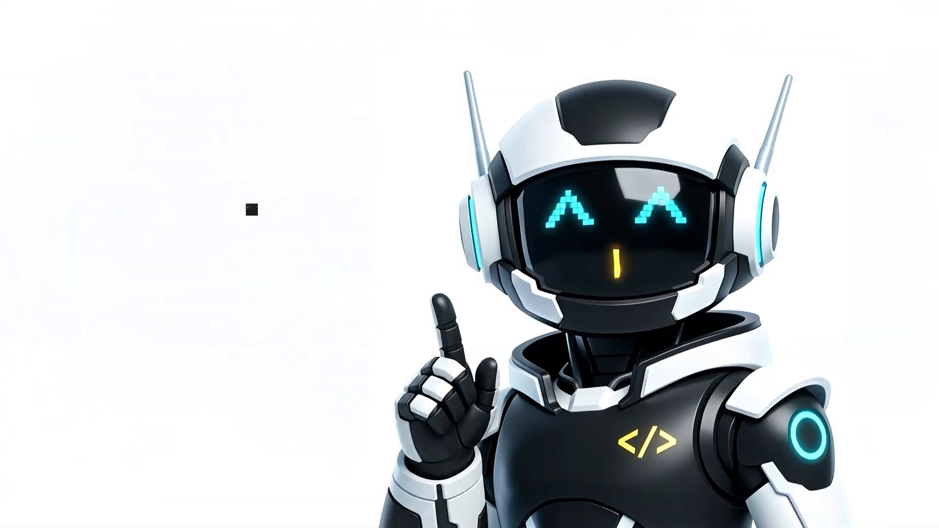
- Rename the first Slider Control effect freq and Slider Control 2 amp
type("q")
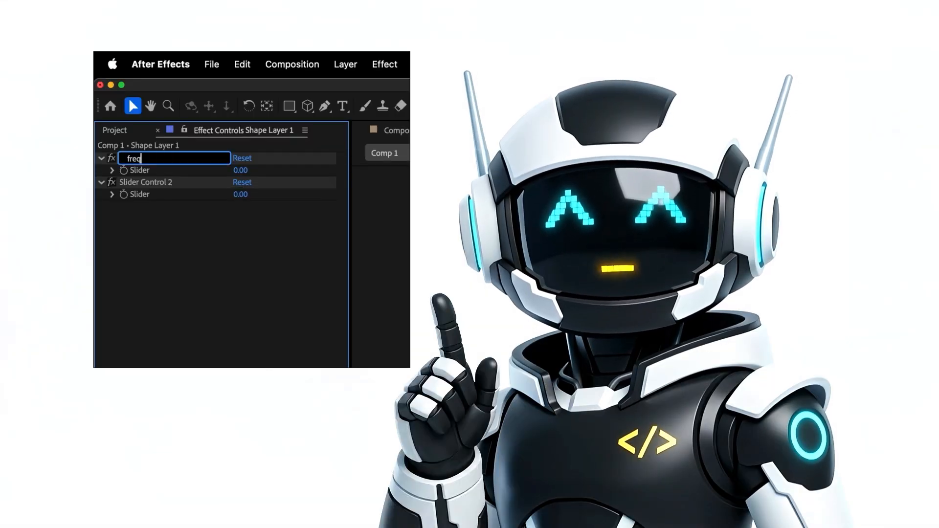
key("Return")
left_click(164, 181)
key("Return")
type("amp")
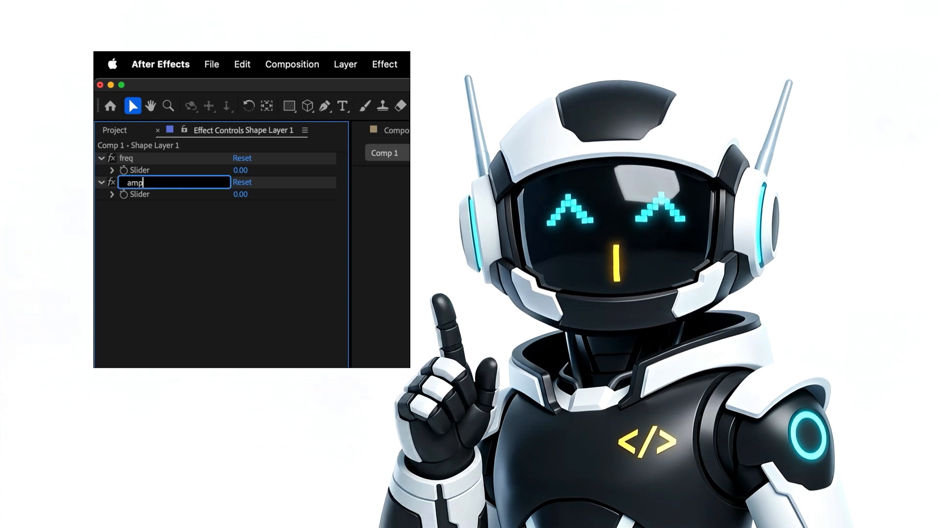
key("Return")
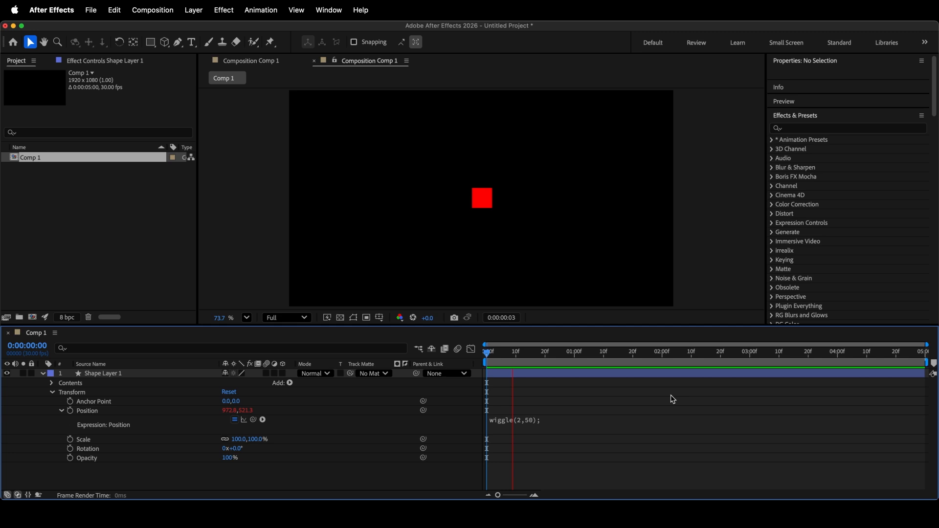
- Stop the preview, add a Slider Control effect to Shape Layer 1 and duplicate it
left_click(616, 352)
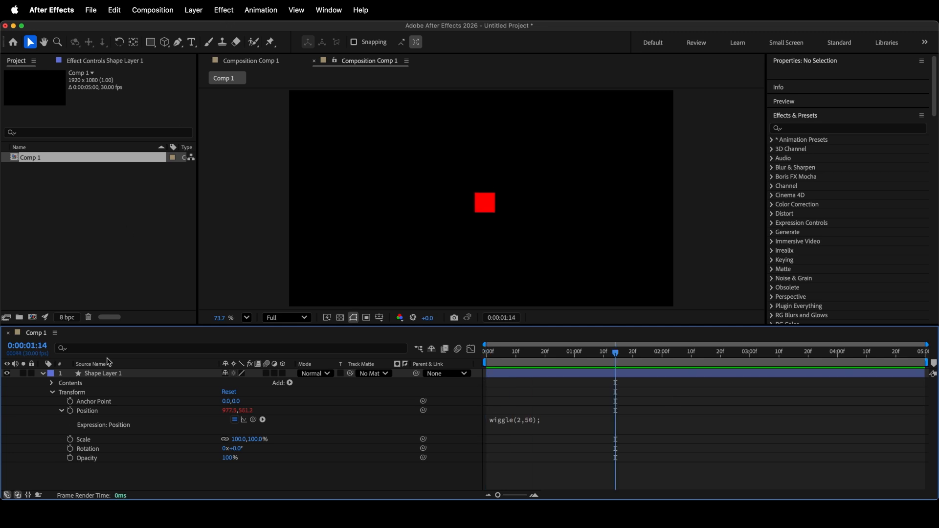
left_click(118, 376)
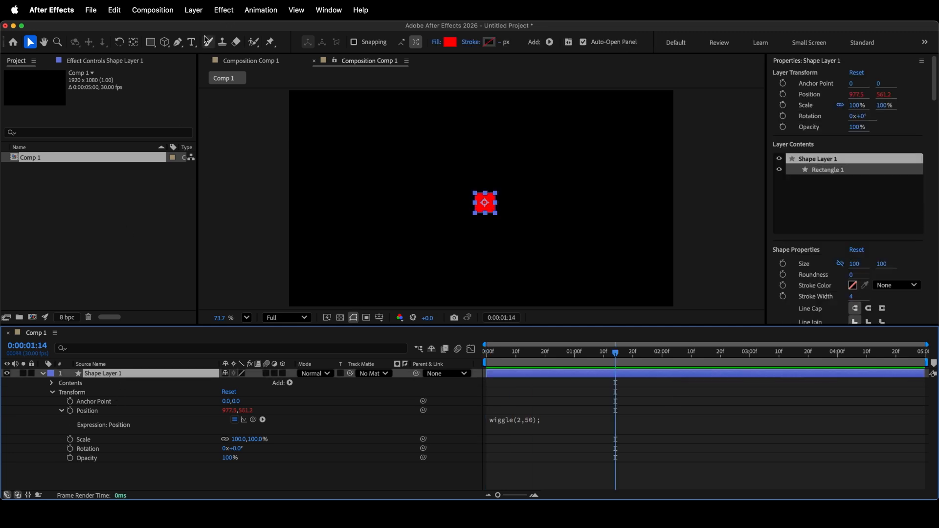
left_click(224, 9)
mouse_move(274, 189)
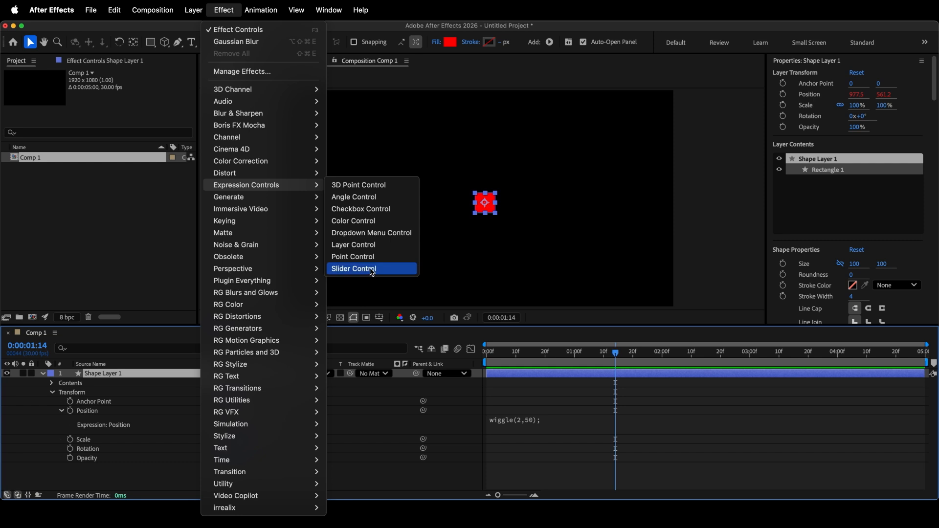
left_click(402, 272)
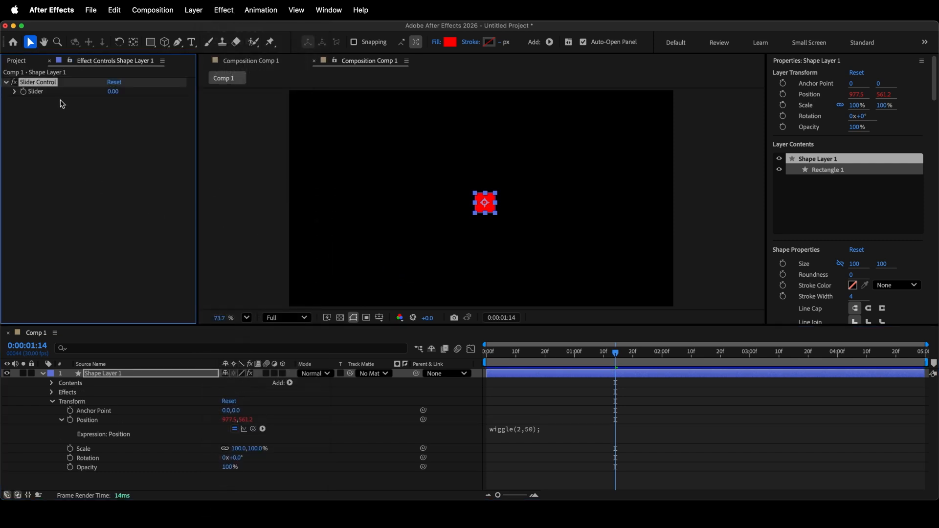
key("super+d")
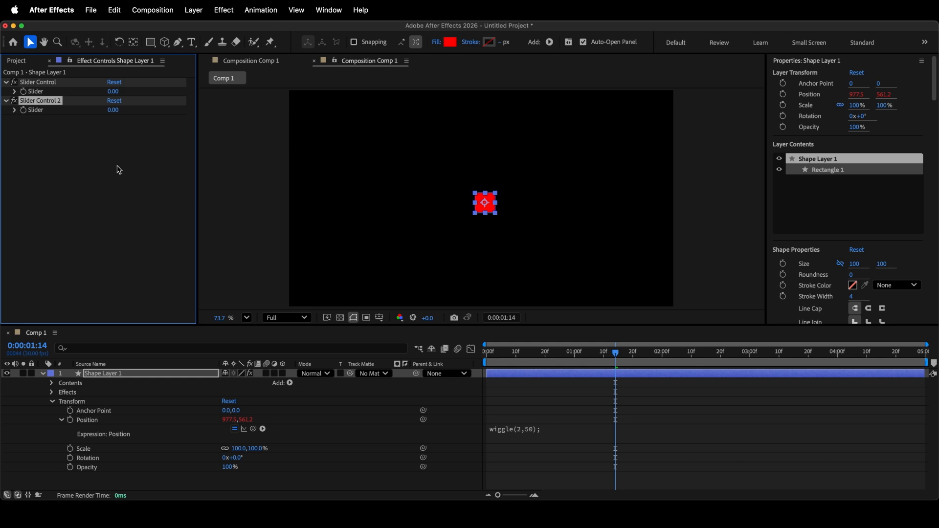
- Name the original slider effect freq and its duplicate amp
left_click(49, 82)
key("Return")
type("freq")
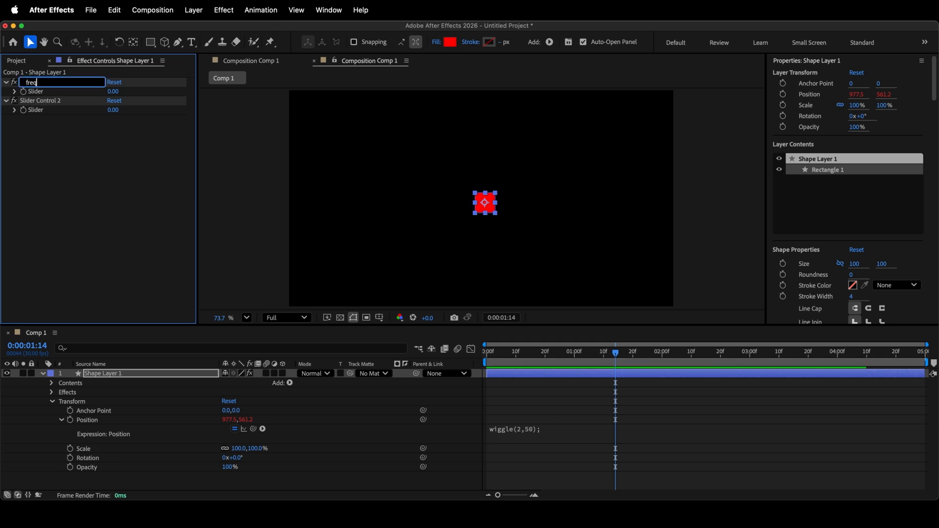
key("Return")
left_click(40, 101)
key("Return")
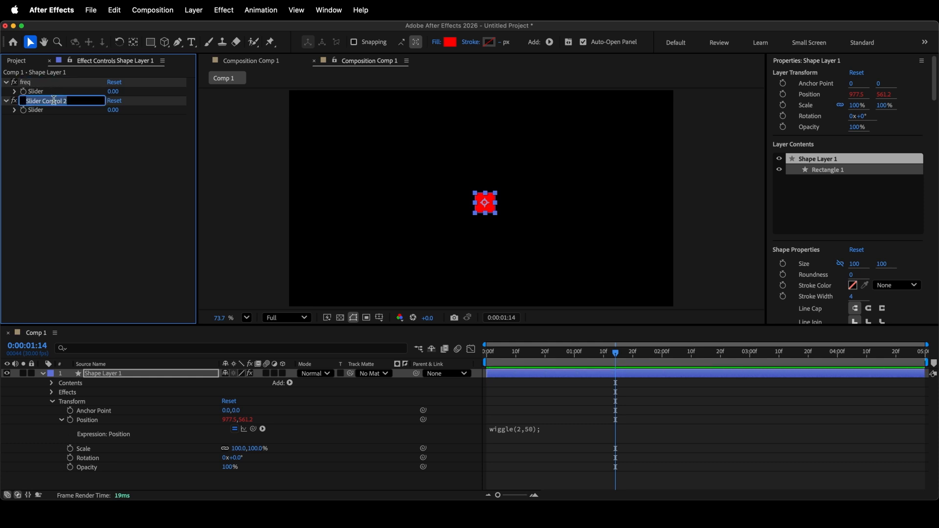
type("amp")
key("Return")
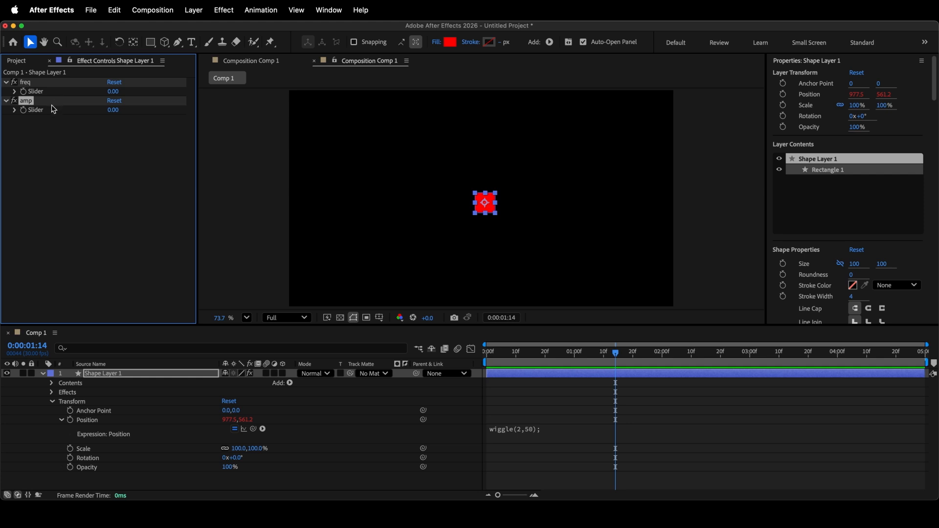
- Replace the Position expression with freq = effect("freq")("Slider"); and amp = effect("amp")("Slider"); by linking each variable to its slider
left_click(516, 437)
type("freq ")
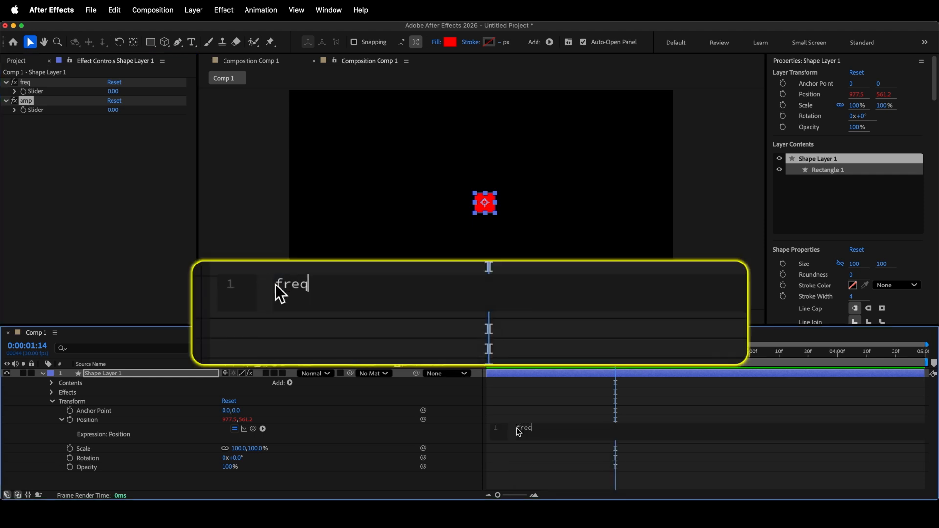
type("=")
left_click_drag(423, 420, 62, 94)
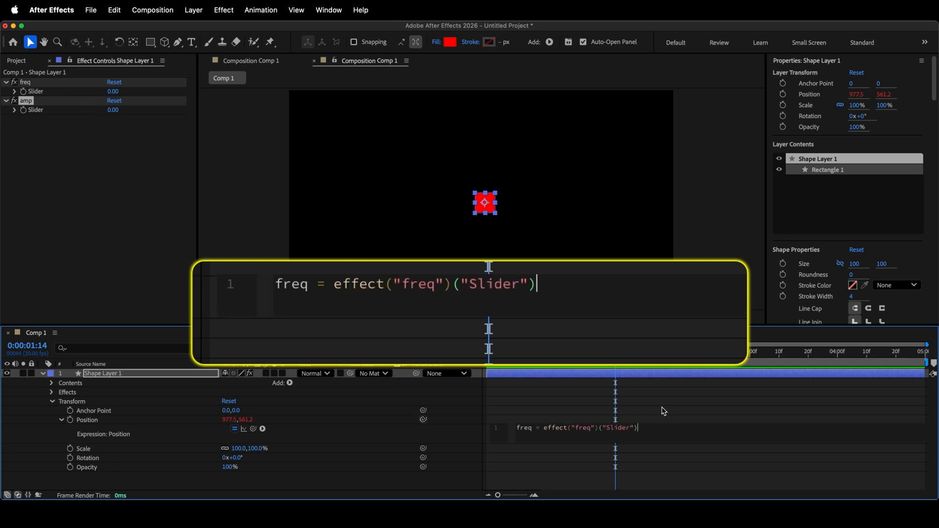
key("Return")
type("amp =")
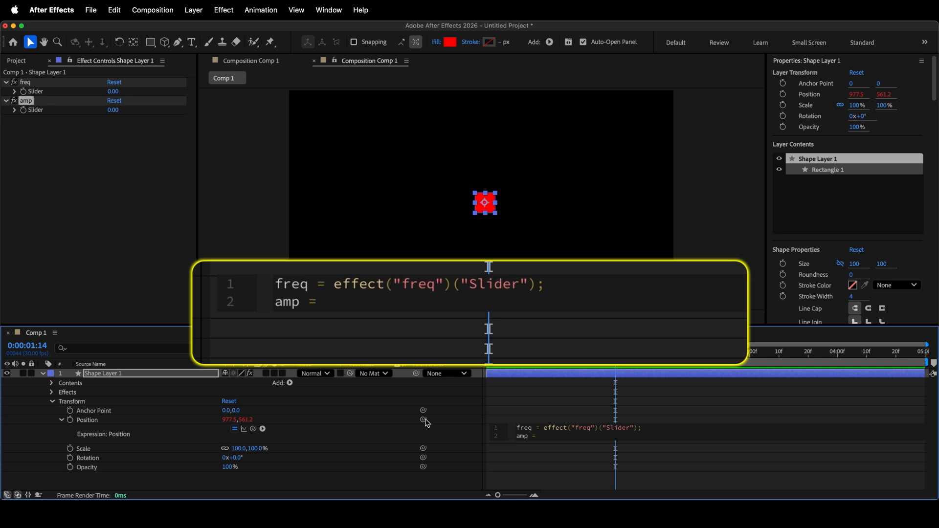
left_click_drag(423, 420, 55, 113)
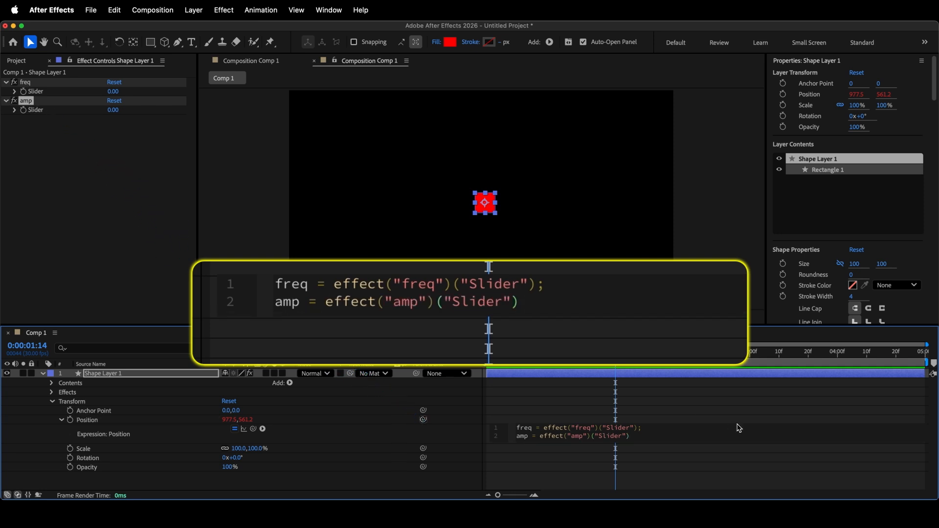
type(";")
- Add wiggle(freq,amp); as the third line of the Position expression and apply it
key("Return")
type("wigg")
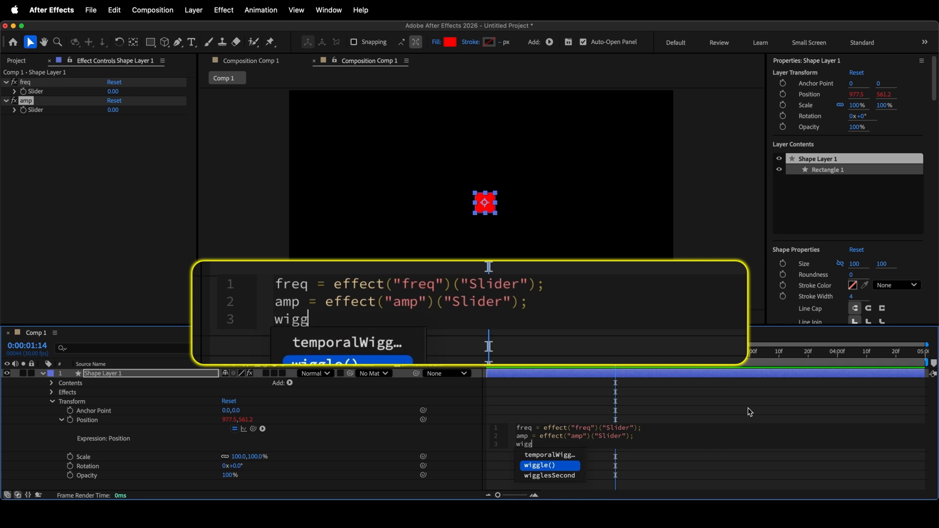
type("le(")
type("freq")
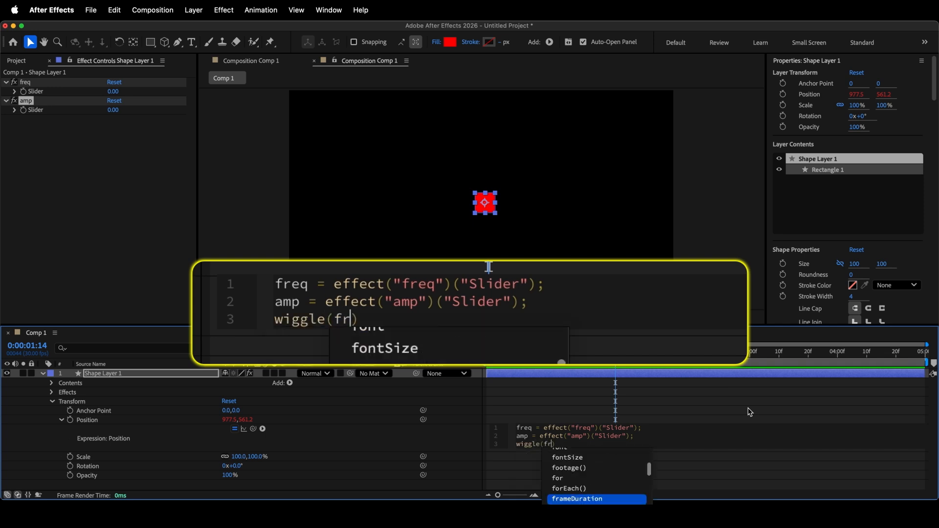
type(",")
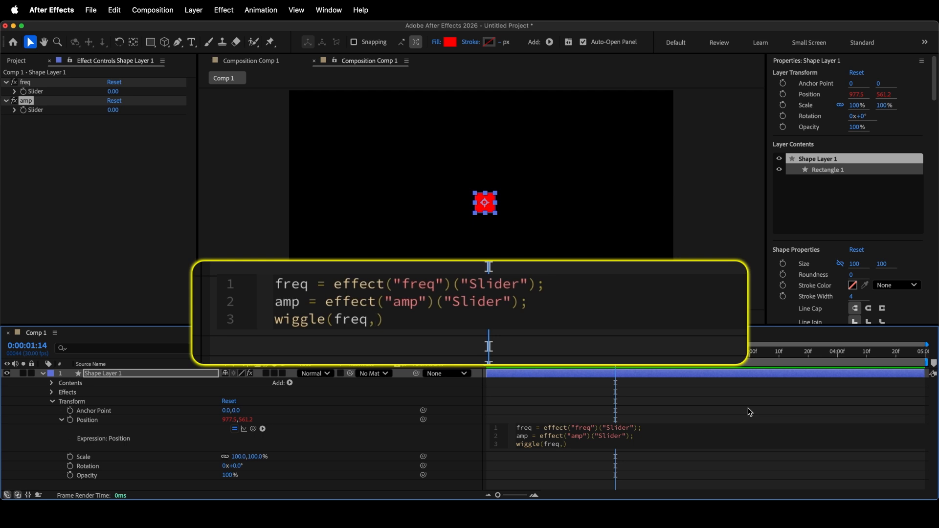
type("amp);")
left_click(750, 412)
- Set the freq slider to 2 and the amp slider to 50, and preview the wiggle
left_click(113, 91)
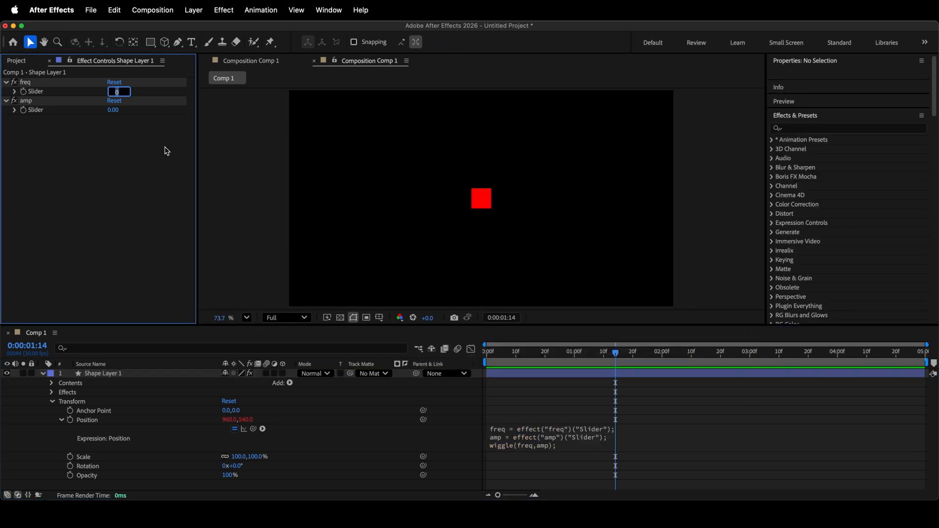
type("2")
key("Return")
left_click(113, 110)
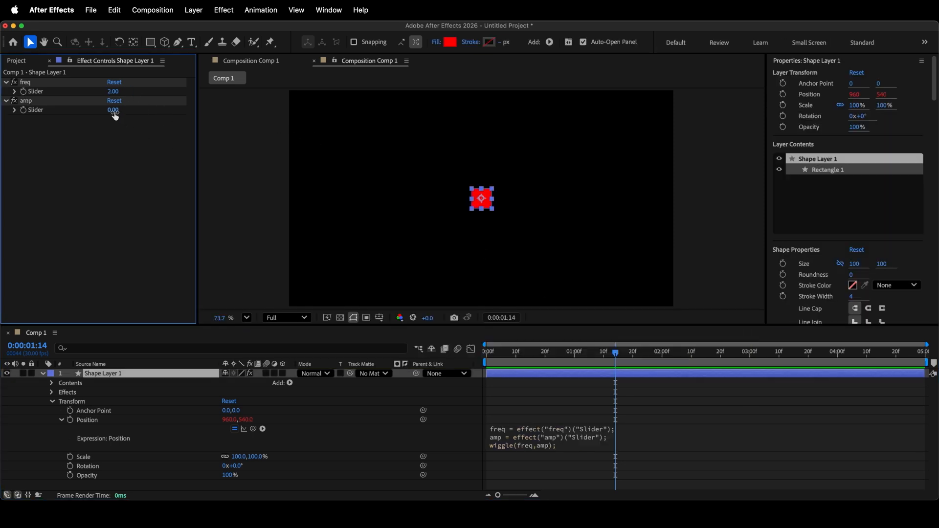
type("50")
key("Return")
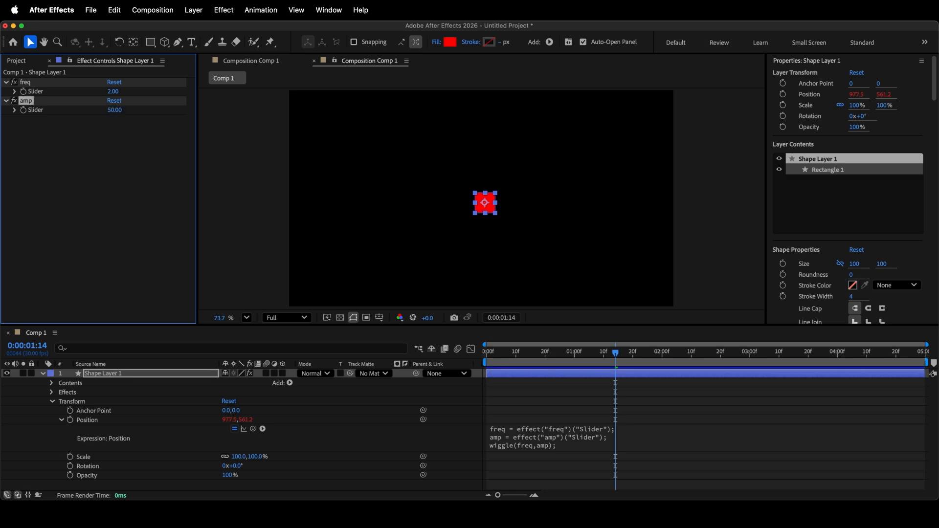
key("space")
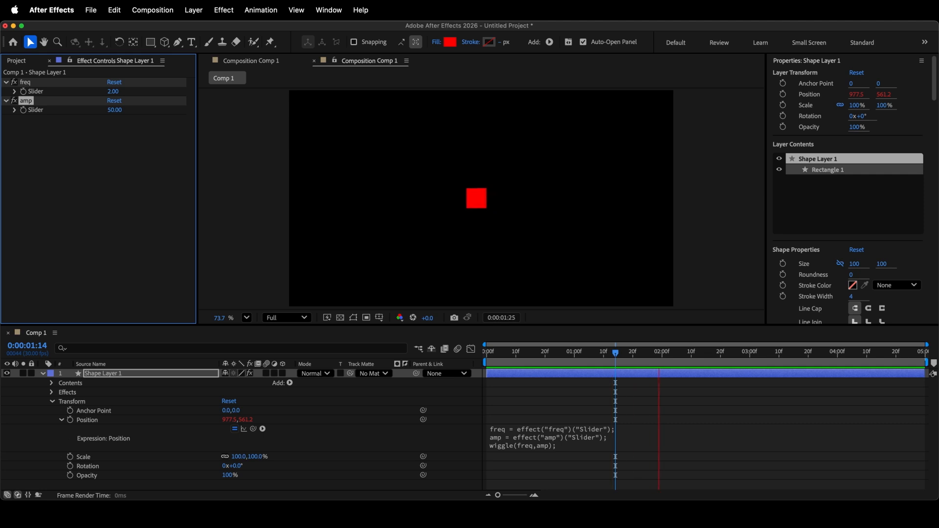
- Reveal the freq and amp sliders in the timeline and keyframe both with value 0 at 0:00:01:00
left_click(52, 402)
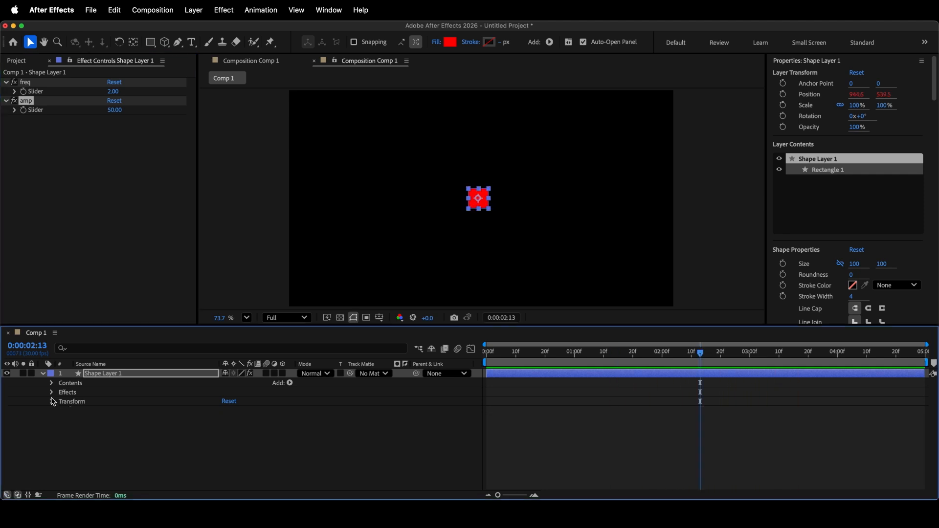
left_click(51, 393)
left_click(75, 402, "shift")
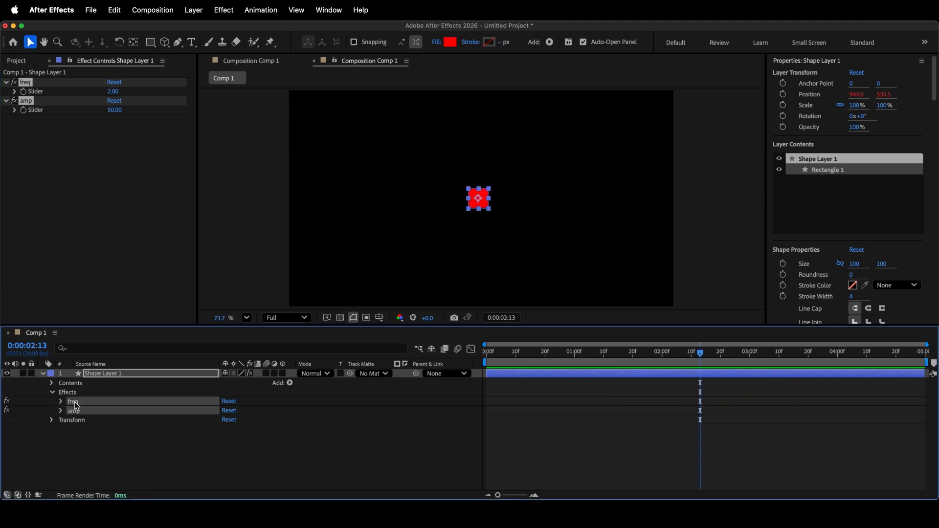
left_click(60, 401)
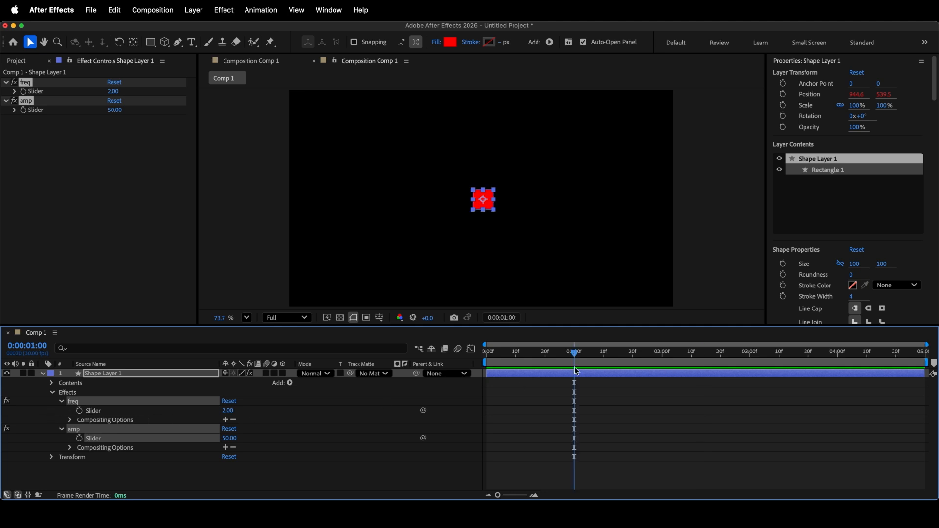
left_click(80, 411)
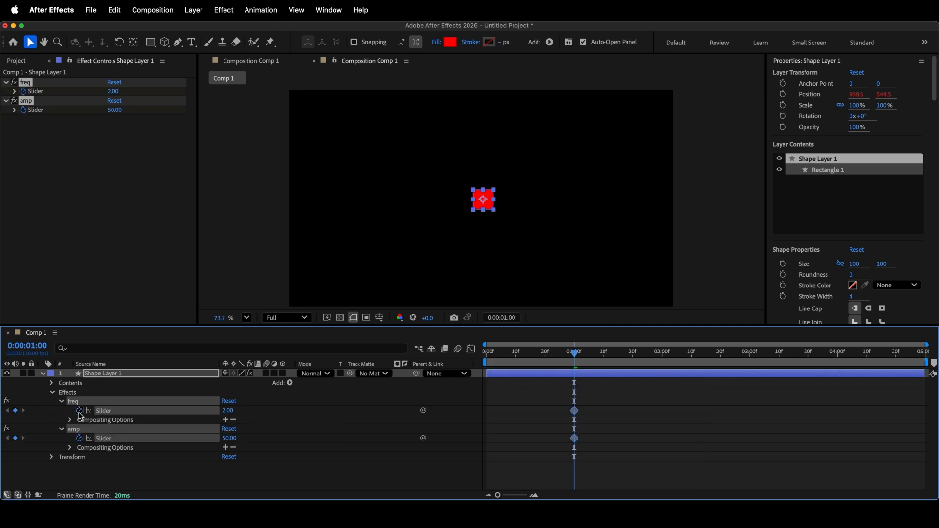
left_click(228, 411)
type("0")
left_click(282, 414)
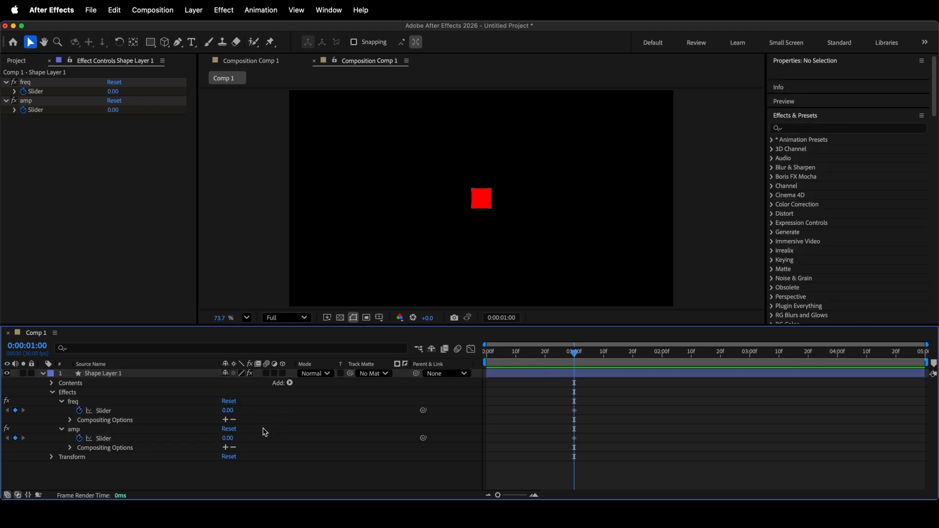
- Keyframe the freq slider at 20 and the amp slider at 100 at 0:00:03:00, and preview the animation
left_click_drag(700, 355, 750, 362)
left_click(228, 411)
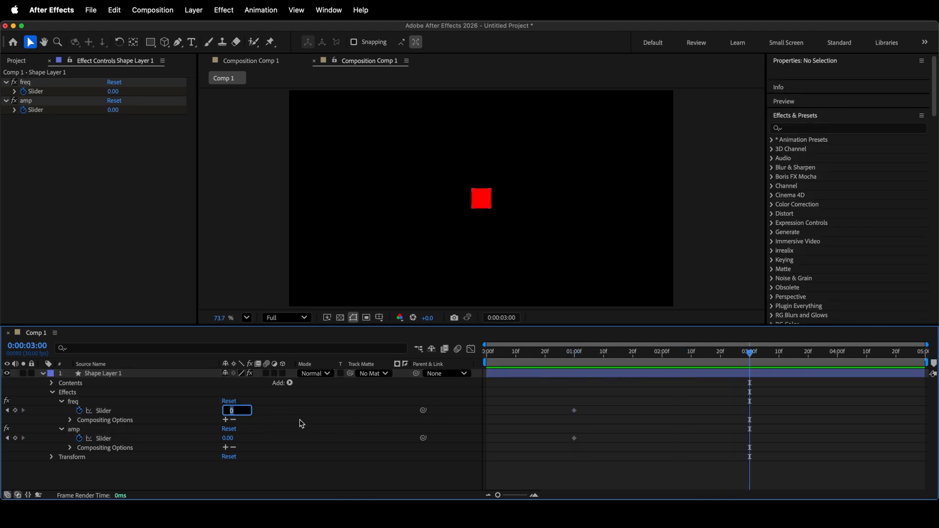
key("Return")
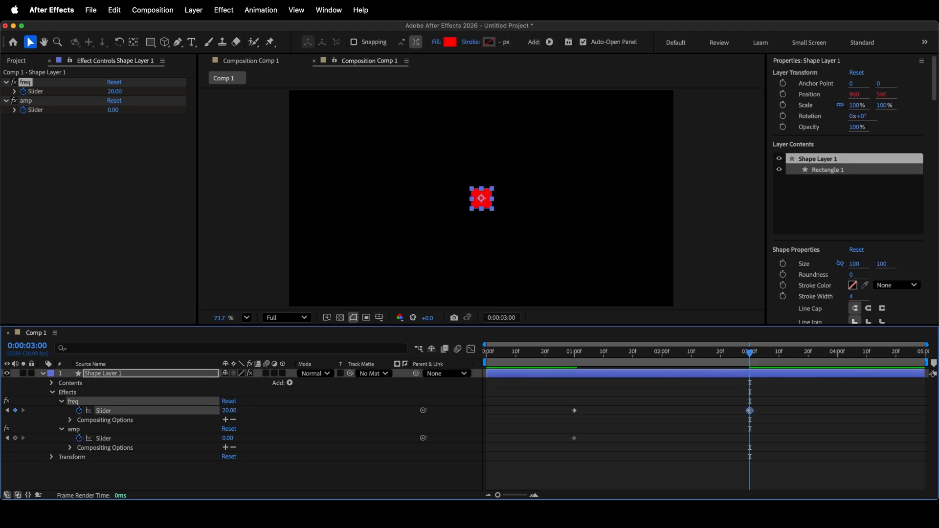
left_click(228, 439)
key("Return")
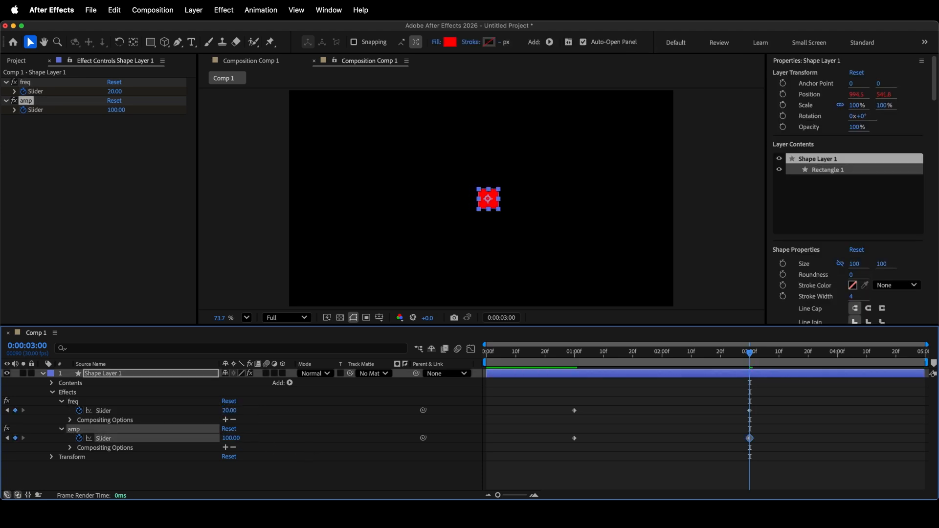
key("space")
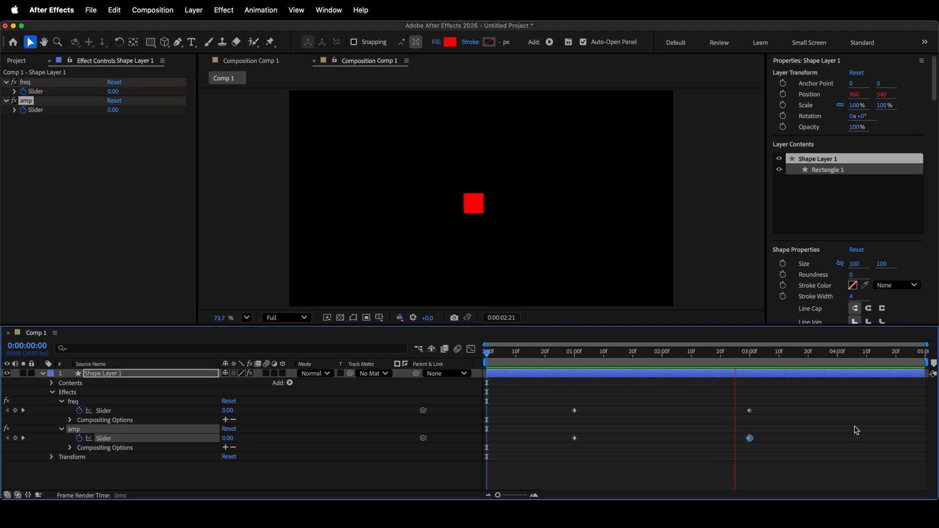
key("space")
key("space")
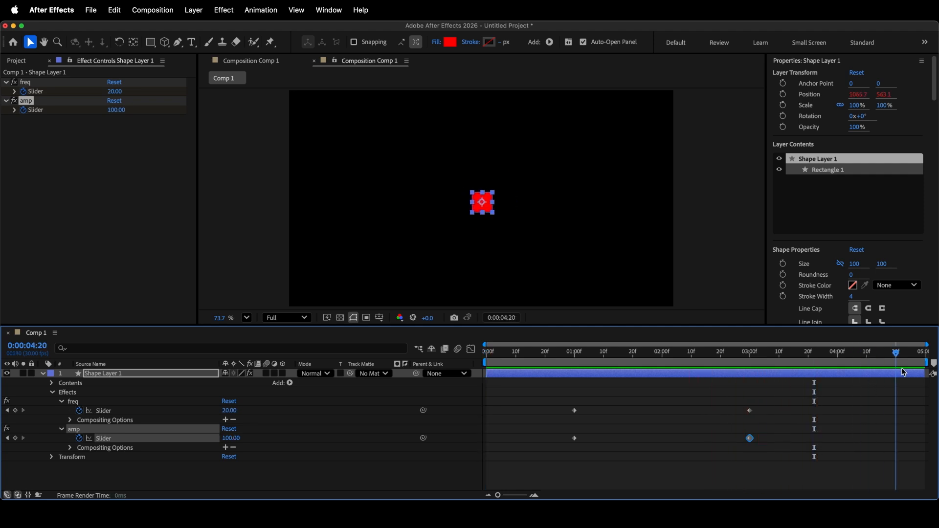
- Keyframe the freq slider with value 0 at the last frame, 0:00:04:29
left_click(232, 411)
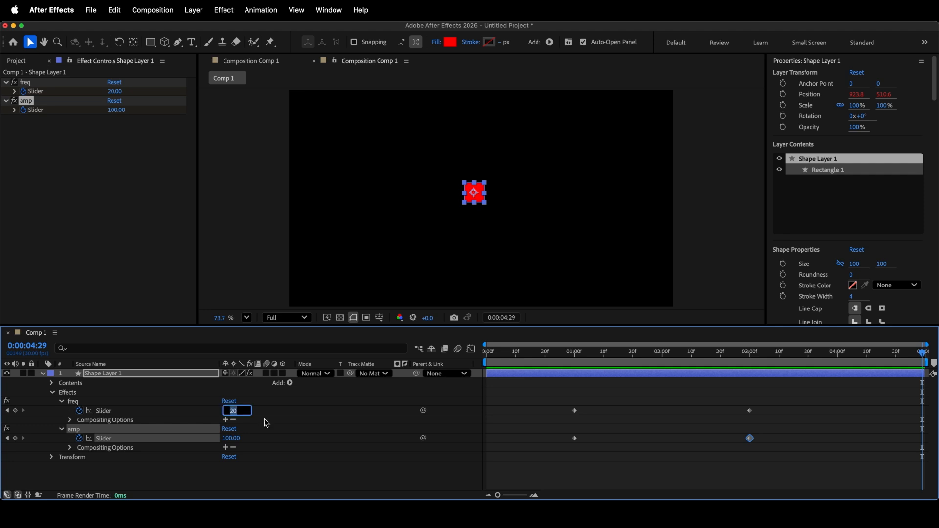
type("0")
left_click(259, 430)
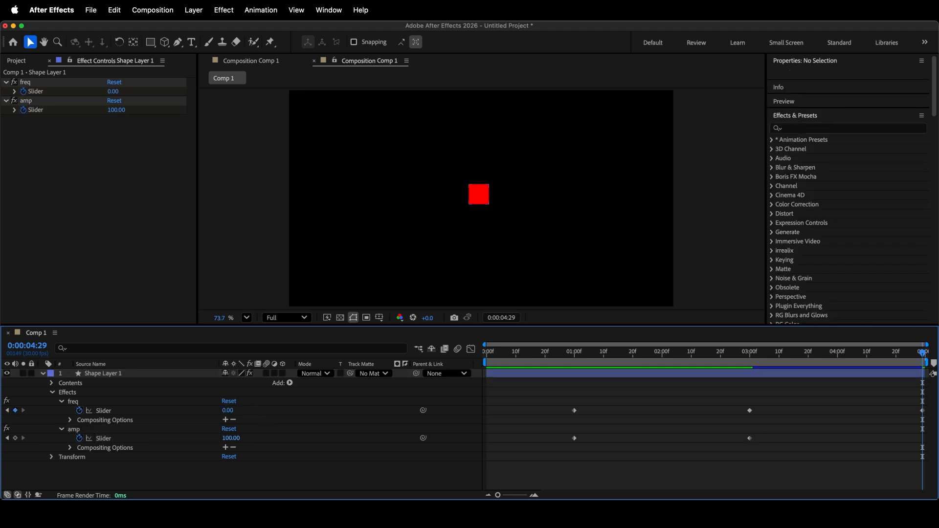
- Keyframe the amp slider with value 0 at the last frame, 0:00:04:29, and preview the animation
left_click(231, 439)
type("0")
key("Return")
key("space")
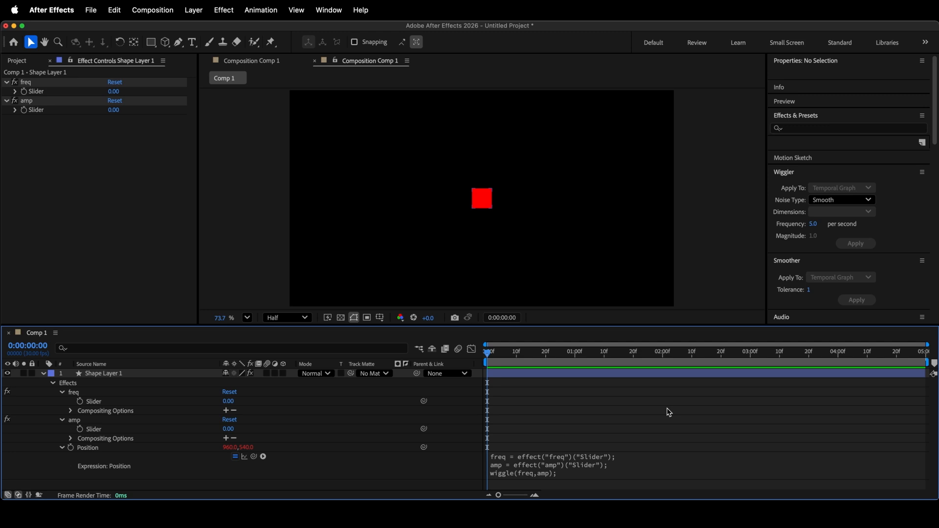
- Reveal Shape Layer 1's Scale property and keyframe it at 1939% at 0:00:01:00 so the square fills the frame
left_click(139, 374)
key("s")
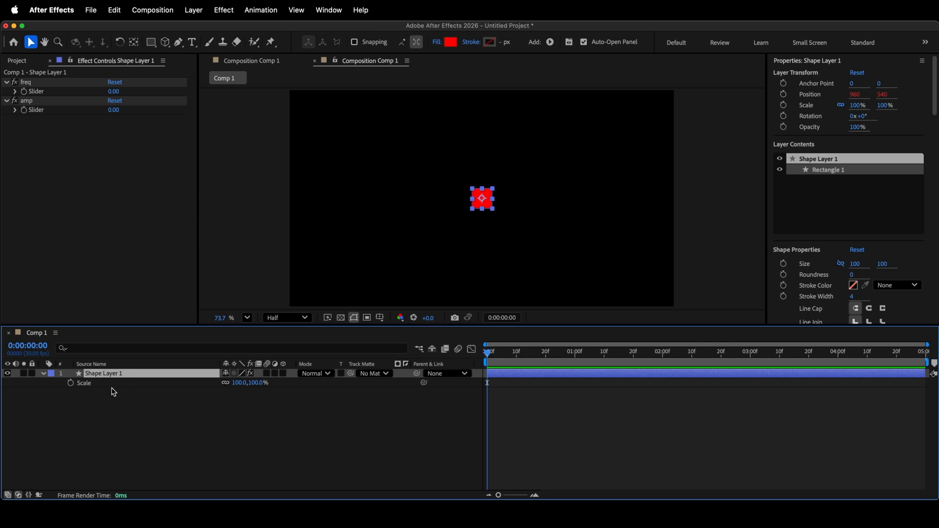
key("shift+Page_Down")
key("shift+Page_Down")
key("shift+Page_Down")
left_click(71, 383)
left_click_drag(239, 382, 440, 393)
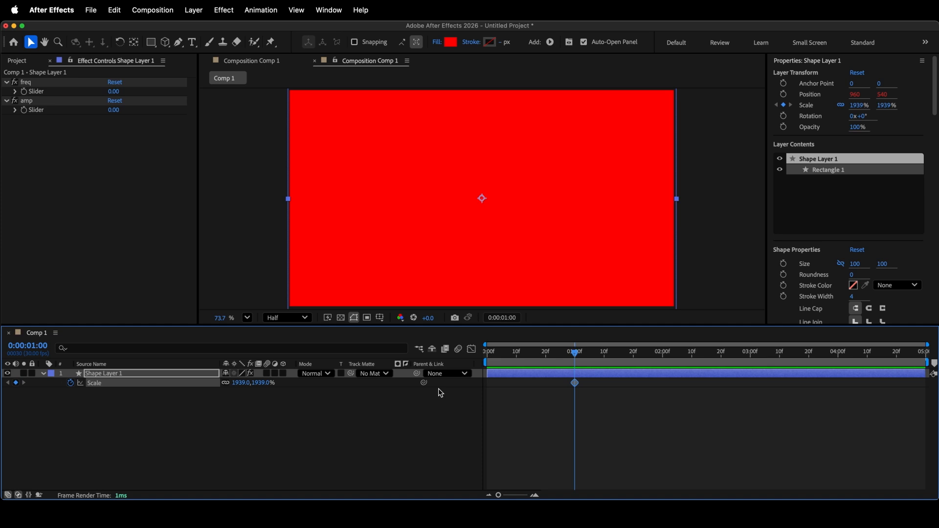
- Keyframe the square's scale at 100% at 0:00:01:20
key("shift+Page_Down")
key("shift+Page_Down")
left_click(241, 383)
type("10")
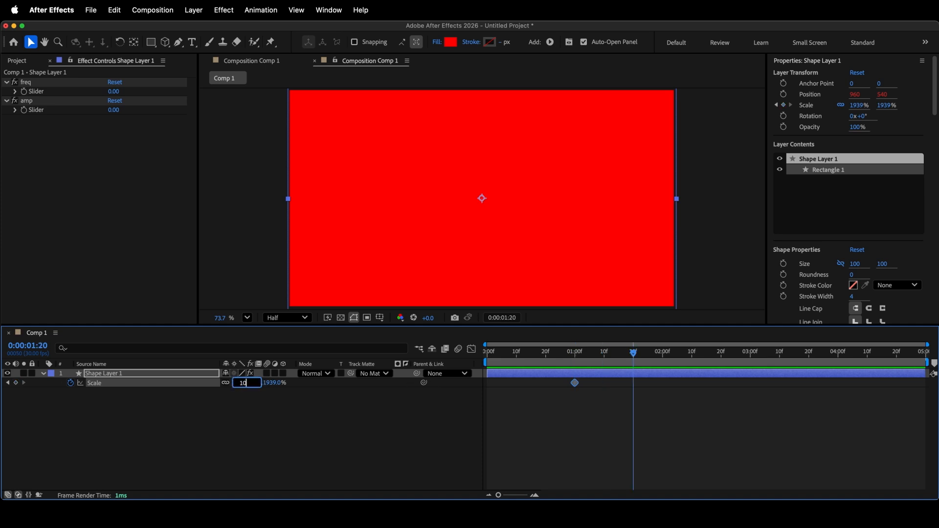
type("0")
key("Return")
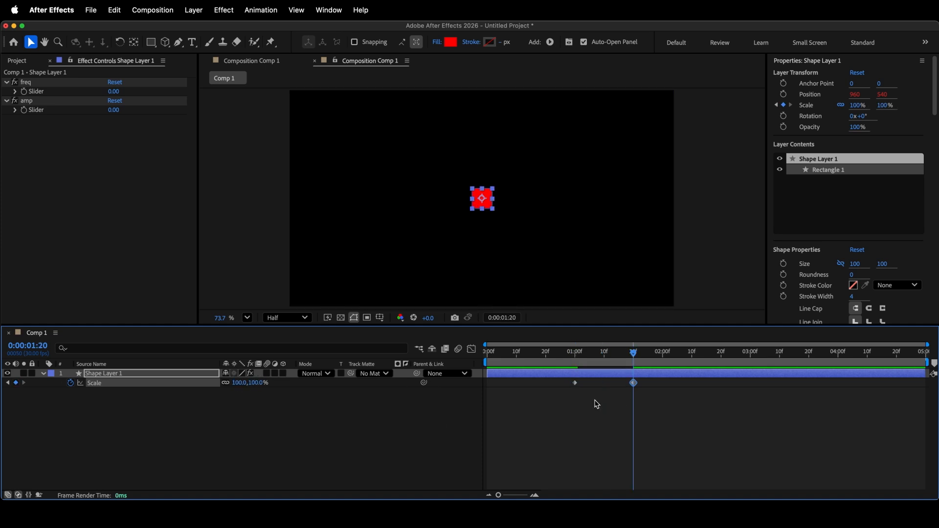
- Apply Easy Ease Out to the first Scale keyframe and Easy Ease In to the second
left_click(575, 383)
right_click(575, 383)
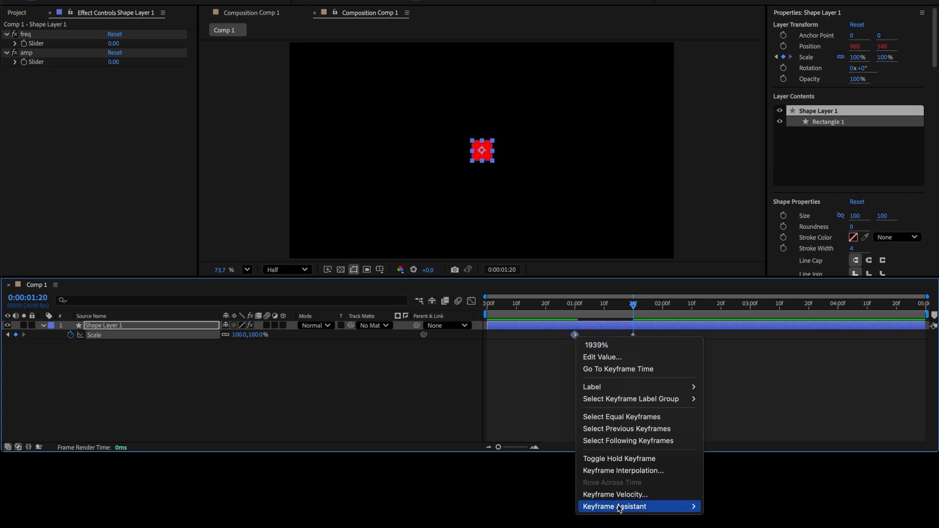
mouse_move(635, 506)
left_click(763, 439)
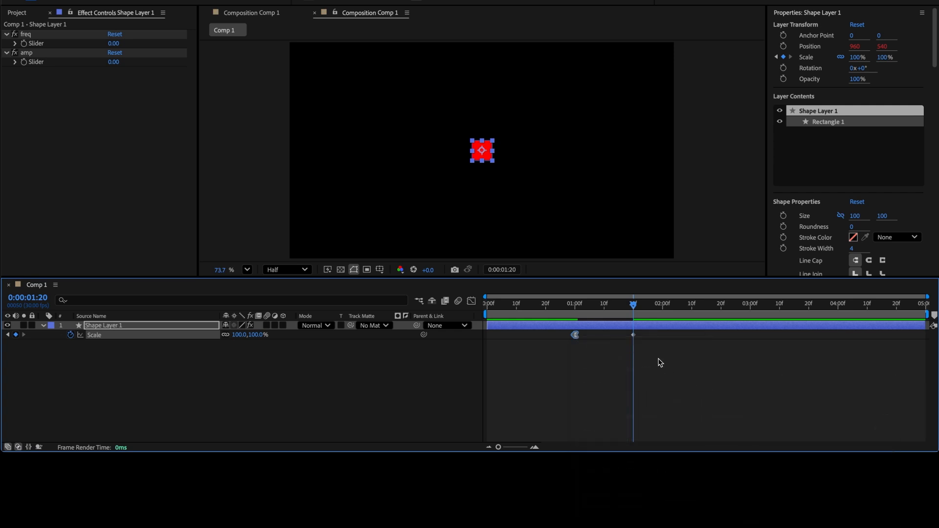
right_click(635, 336)
mouse_move(682, 505)
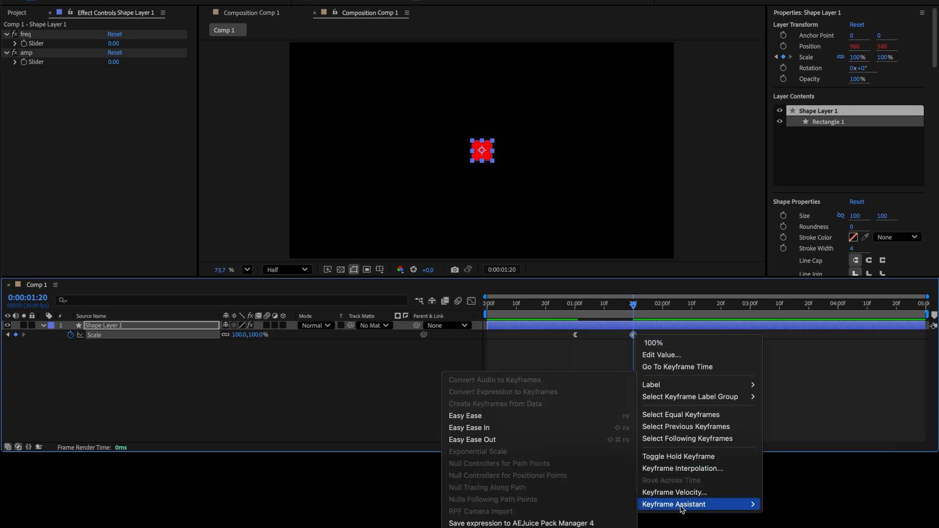
left_click(551, 427)
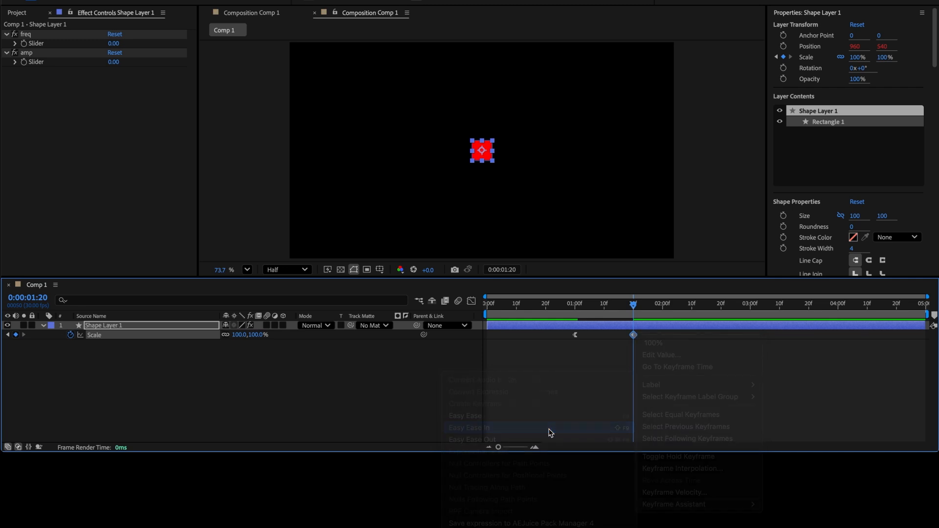
- In the Scale speed graph, extend the first keyframe's outgoing handle about halfway to the second keyframe, and preview the animation
left_click(471, 301)
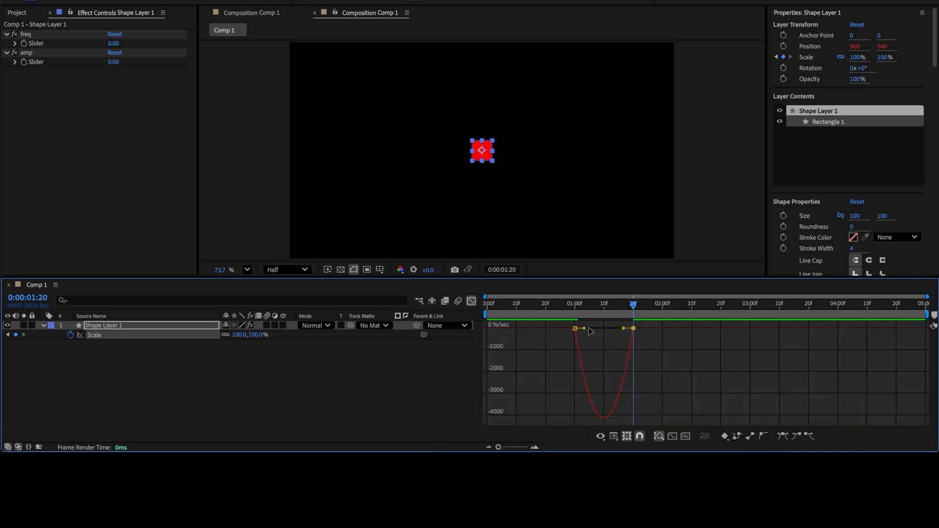
left_click_drag(585, 328, 604, 328)
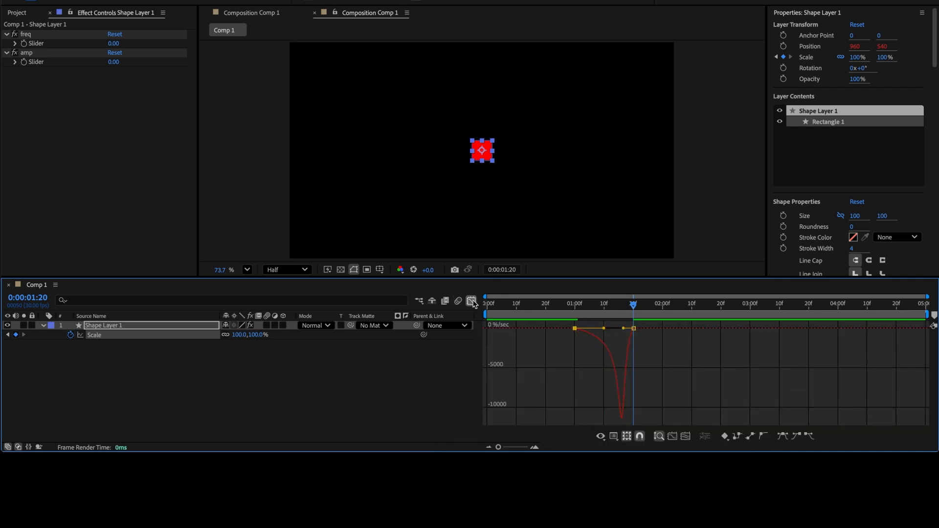
left_click(471, 301)
key("space")
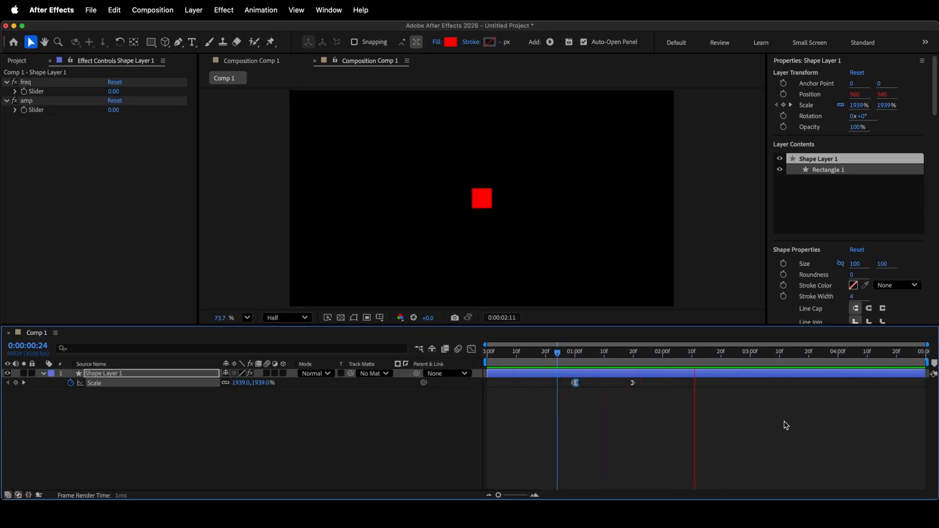
key("space")
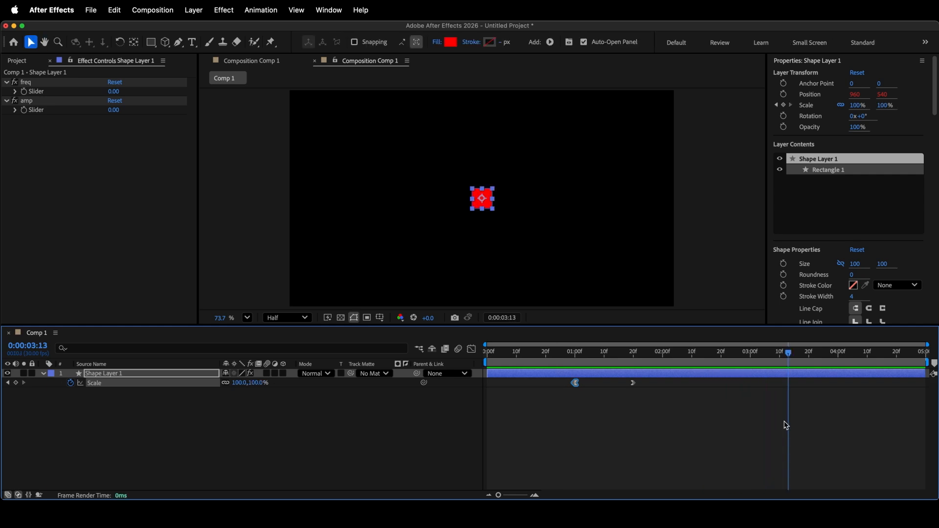
- Reveal the freq and amp sliders in the timeline and keyframe both with value 0 at 0:00:01:19
left_click(43, 373)
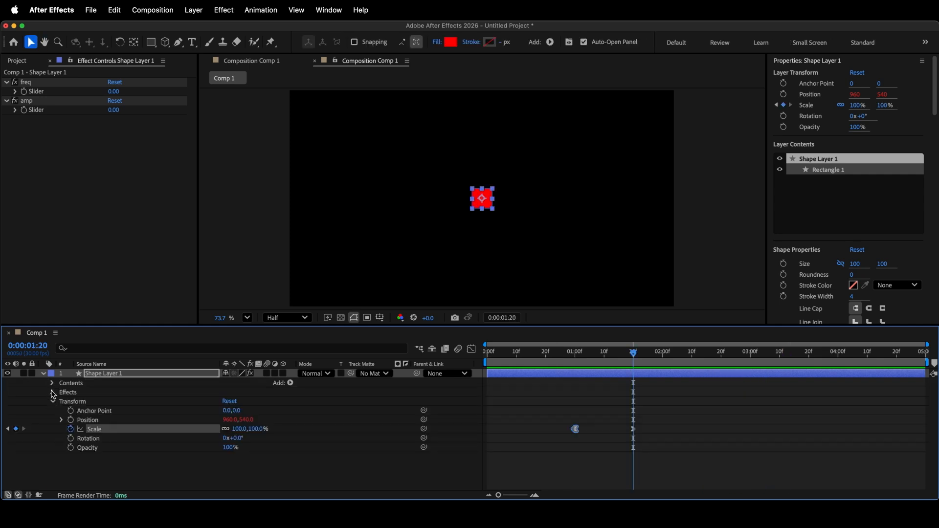
left_click(53, 392)
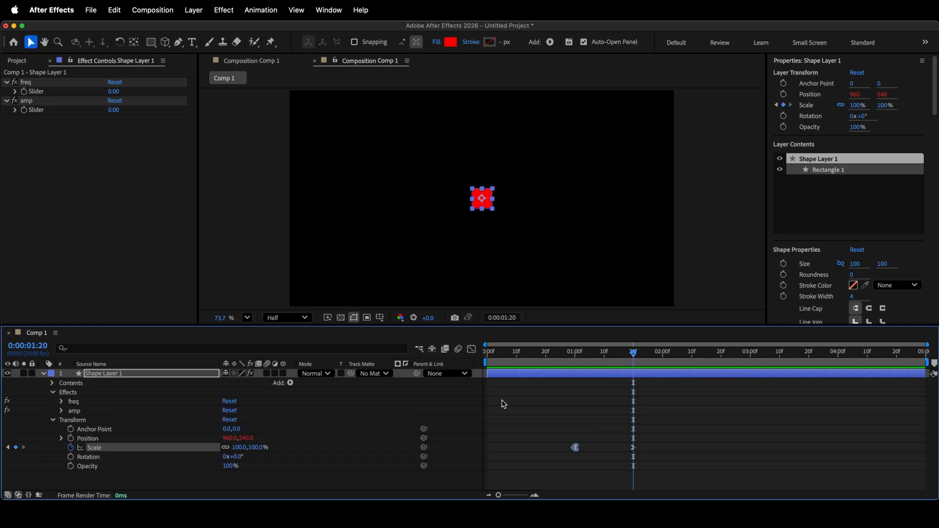
left_click_drag(64, 402, 76, 407)
left_click(61, 401)
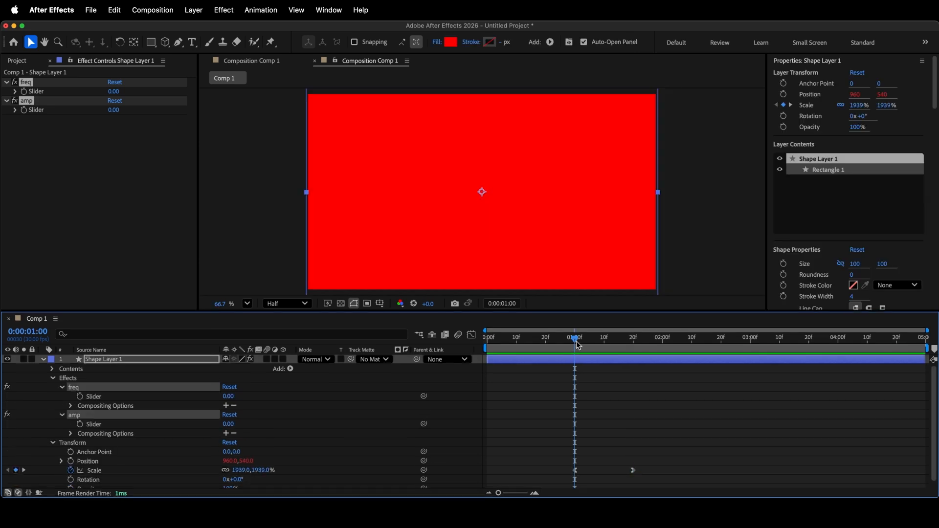
left_click_drag(575, 345, 629, 347)
left_click(80, 396)
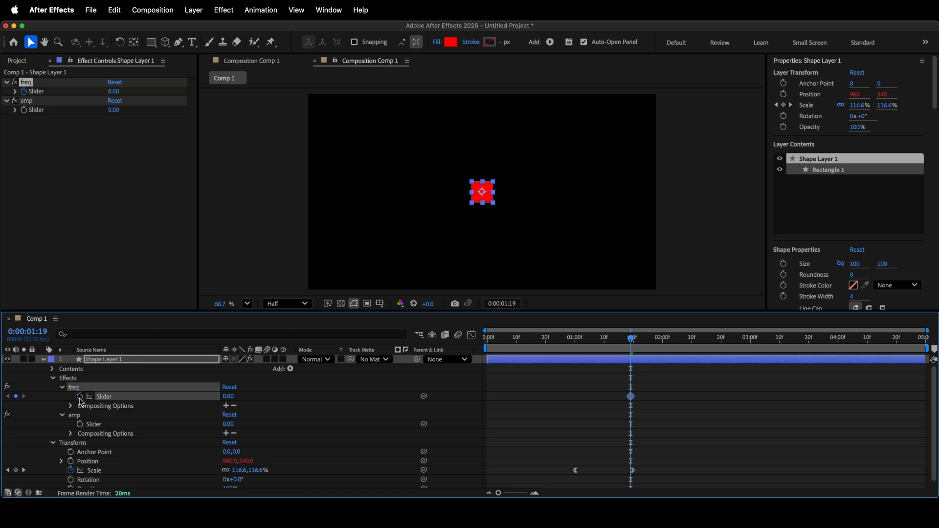
left_click(79, 417)
left_click(80, 424)
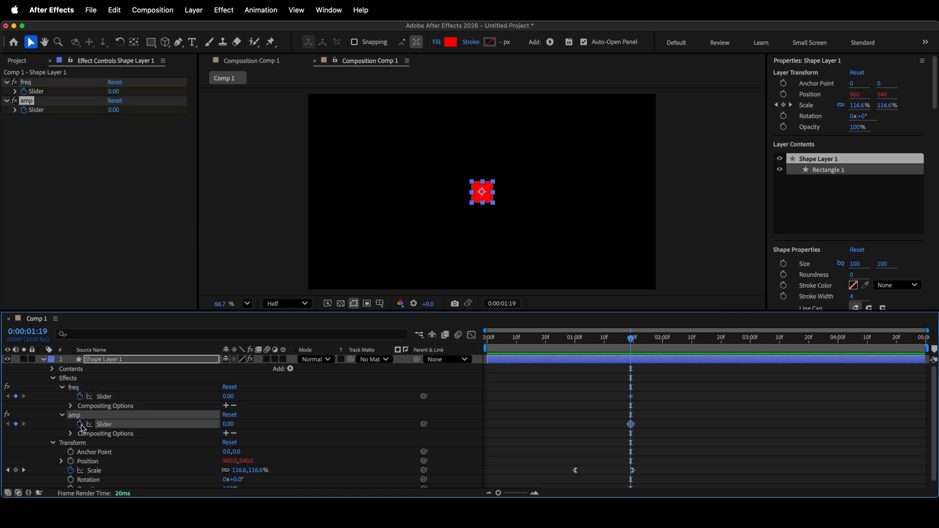
- Keyframe the freq slider at 24 and the amp slider at 12 one frame further on, at 0:00:01:20
key("Page_Down")
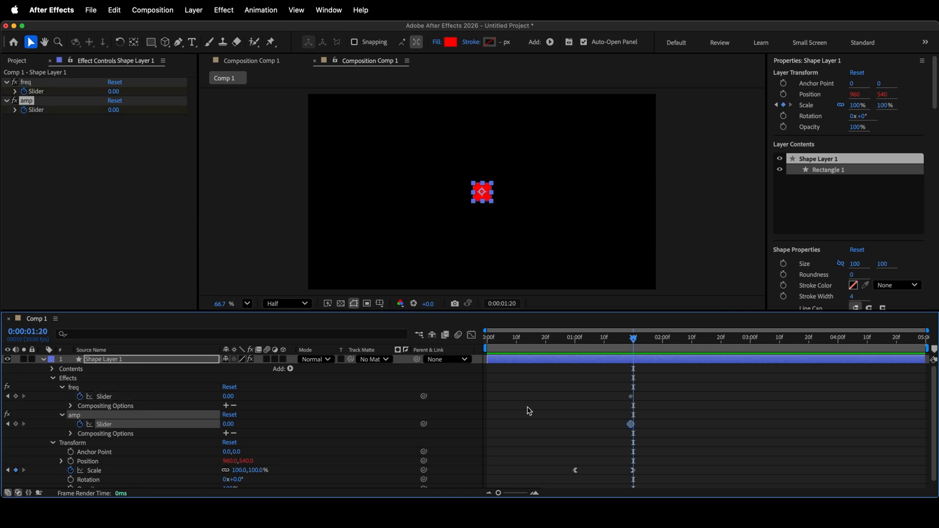
left_click(228, 397)
type("24")
left_click(238, 430)
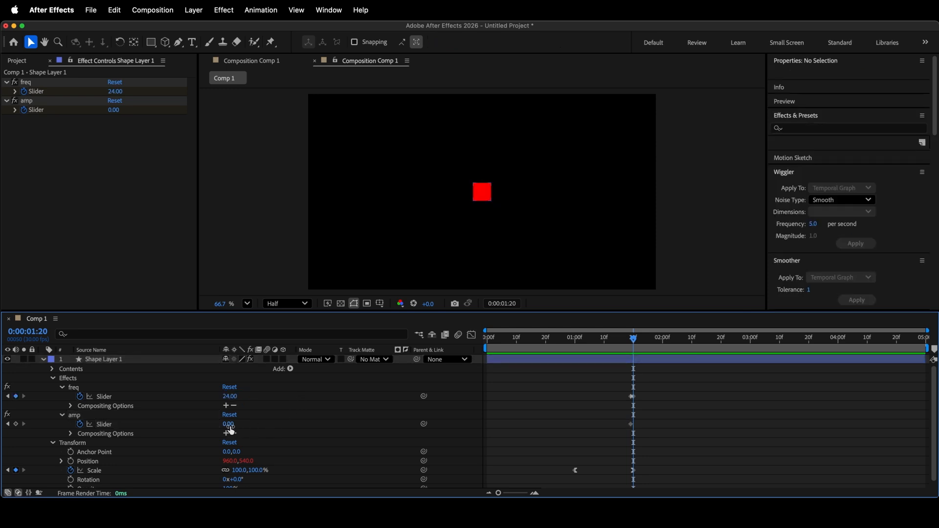
left_click(229, 425)
type("12")
left_click(304, 427)
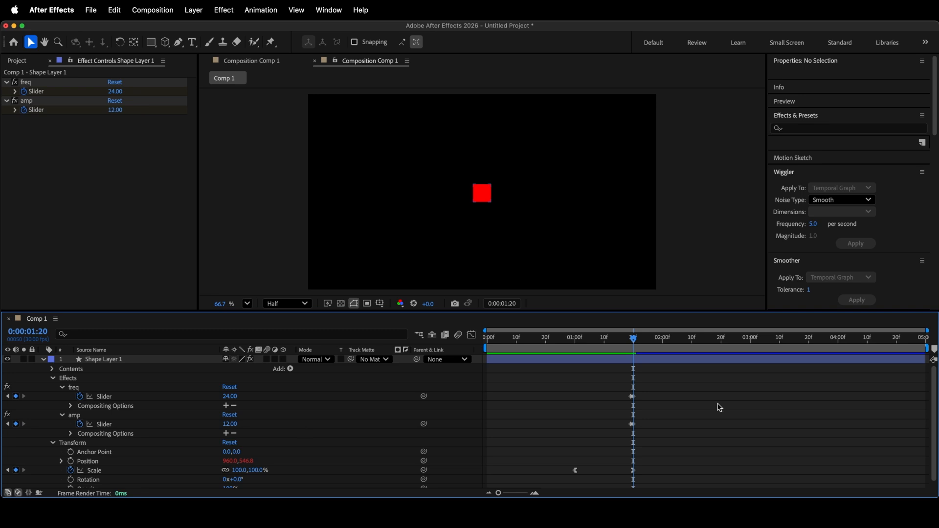
- Add keyframes holding the current freq and amp slider values at 0:00:02:00
key("shift+Page_Down")
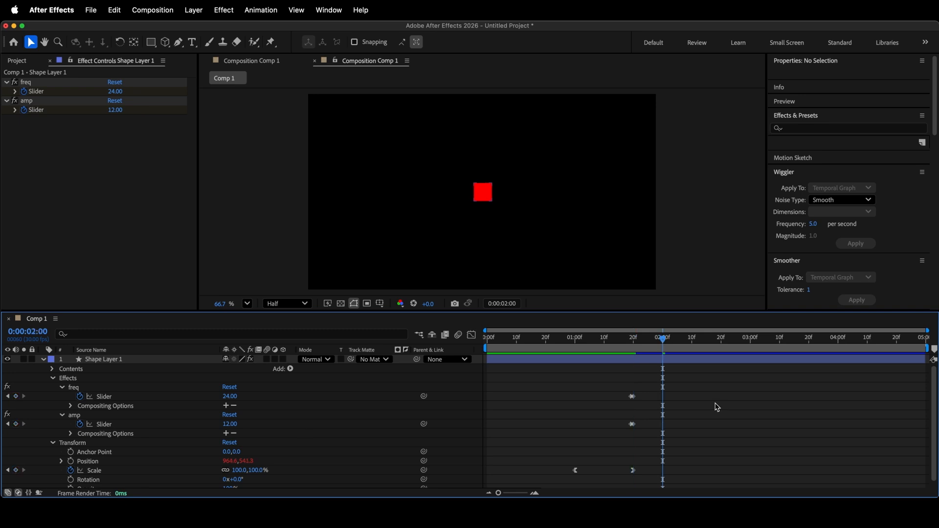
left_click(16, 396)
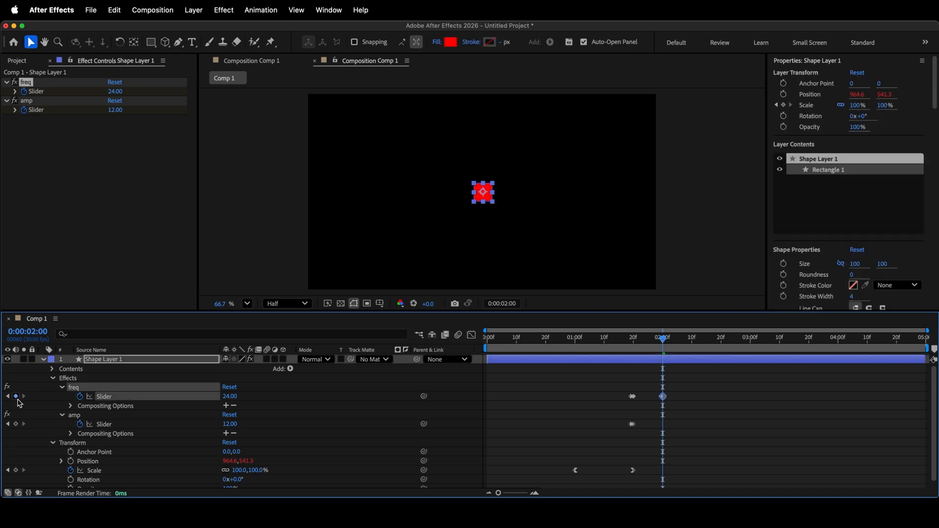
left_click(15, 424)
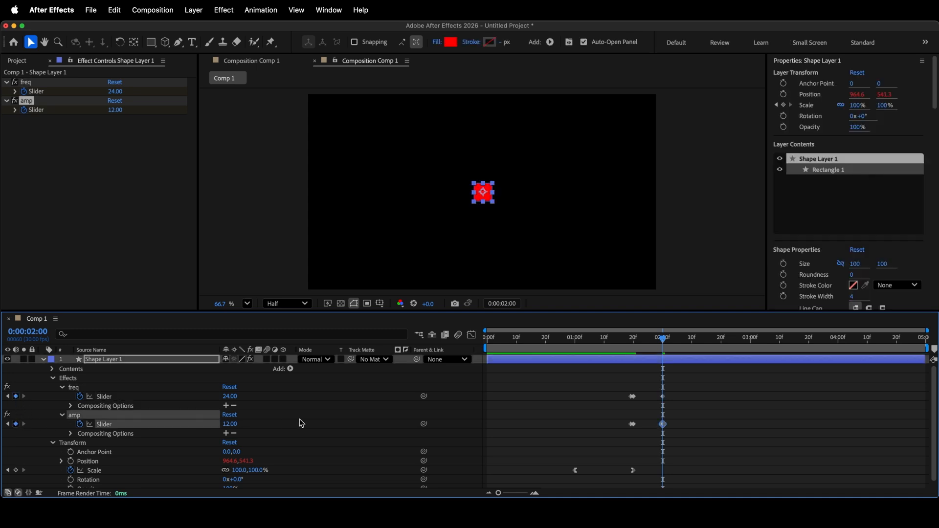
- Keyframe both the freq and amp sliders with value 0 at 0:00:02:01
key("Page_Down")
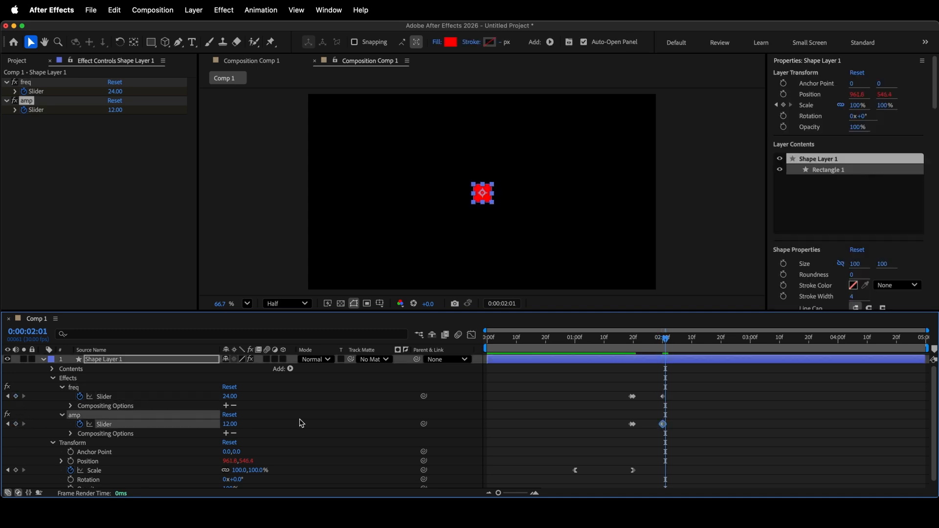
left_click(231, 396)
type("0")
left_click(286, 406)
left_click(234, 424)
type("0")
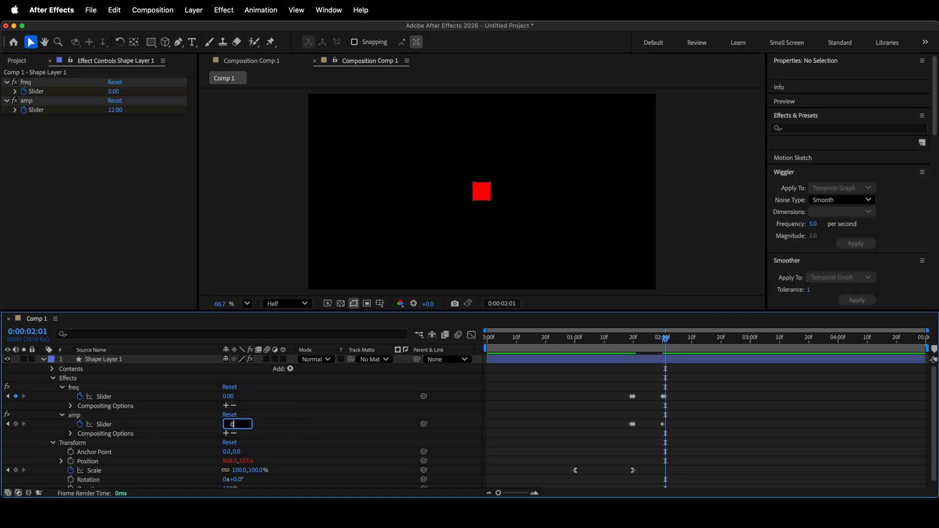
left_click(309, 424)
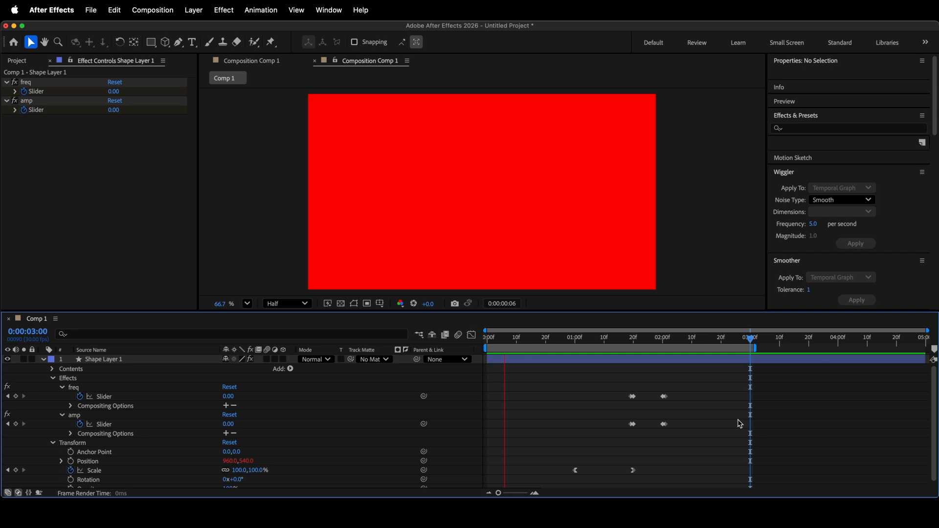